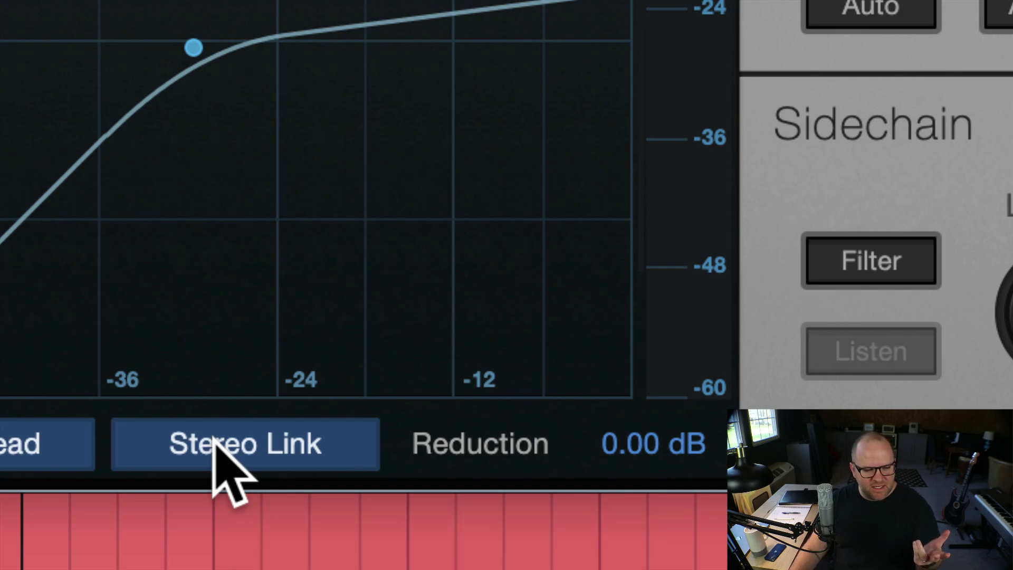
- Switch the DRUMS Compressor's Stereo Link off and then back on
{"action": "left_click", "coordinate": [215, 442]}
{"action": "left_click", "coordinate": [214, 442]}
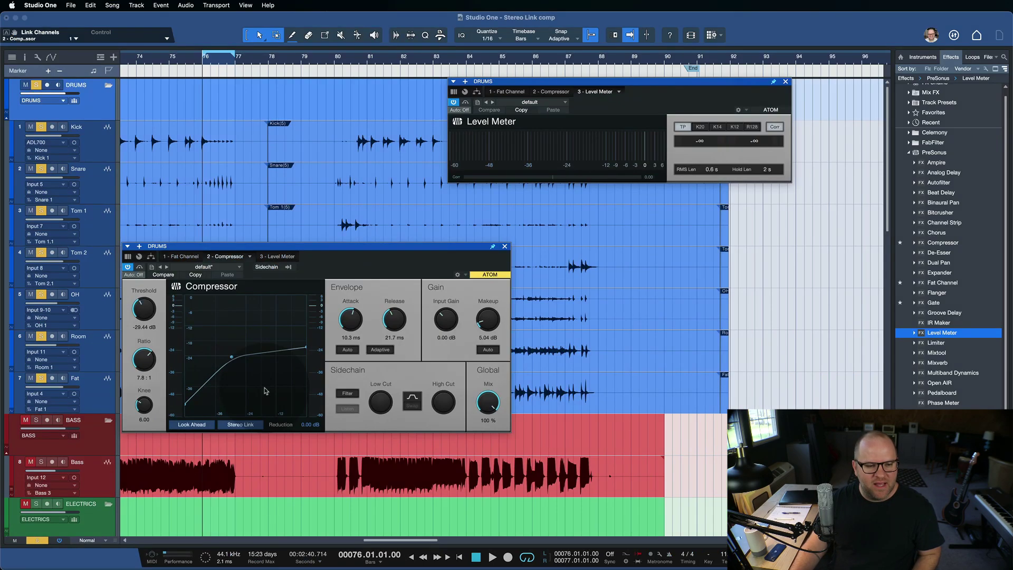
- Bypass the DRUMS Compressor and move its window centre-right, clear of the drum waveforms
{"action": "left_click", "coordinate": [126, 267]}
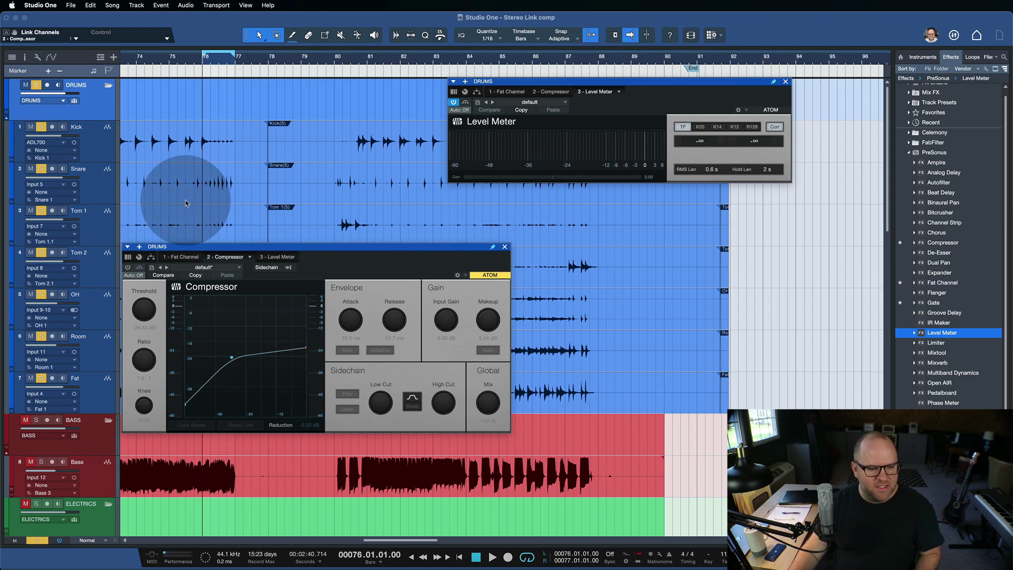
{"action": "left_click_drag", "start_coordinate": [181, 249], "coordinate": [424, 219]}
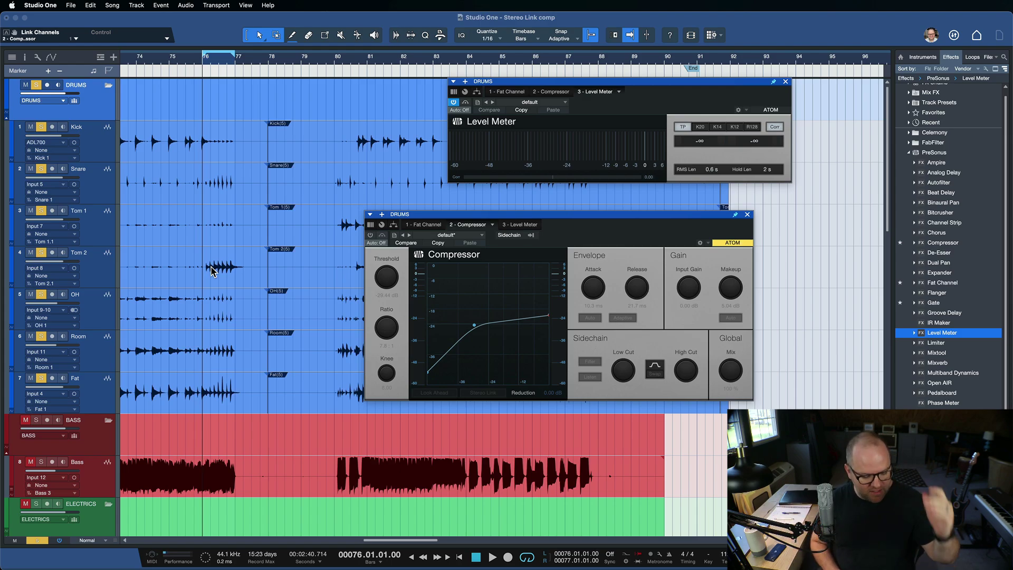
- Audition the drums, mute the OH overhead track, audition again, and nudge the Compressor window left
{"action": "key", "text": "space"}
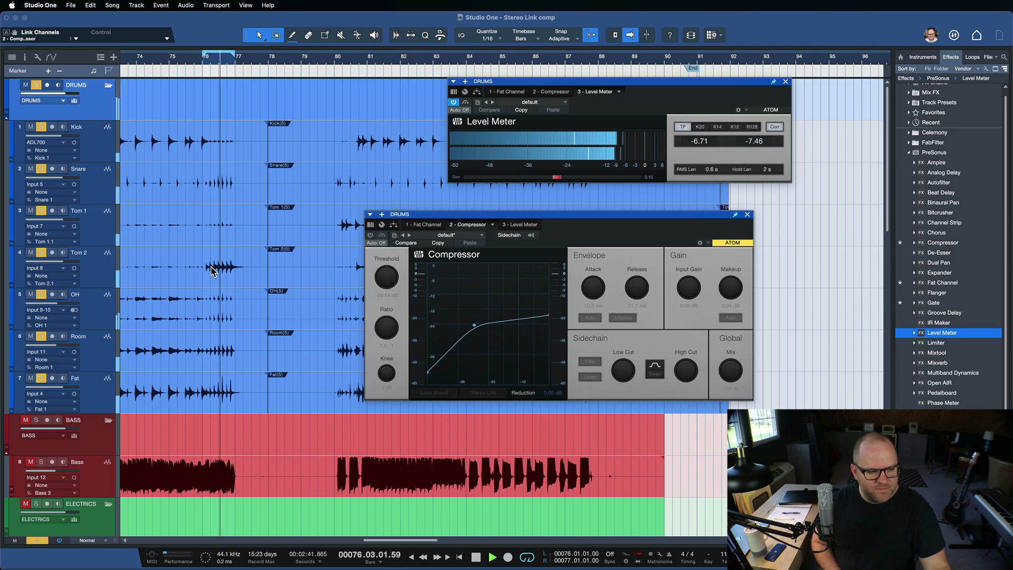
{"action": "key", "text": "space"}
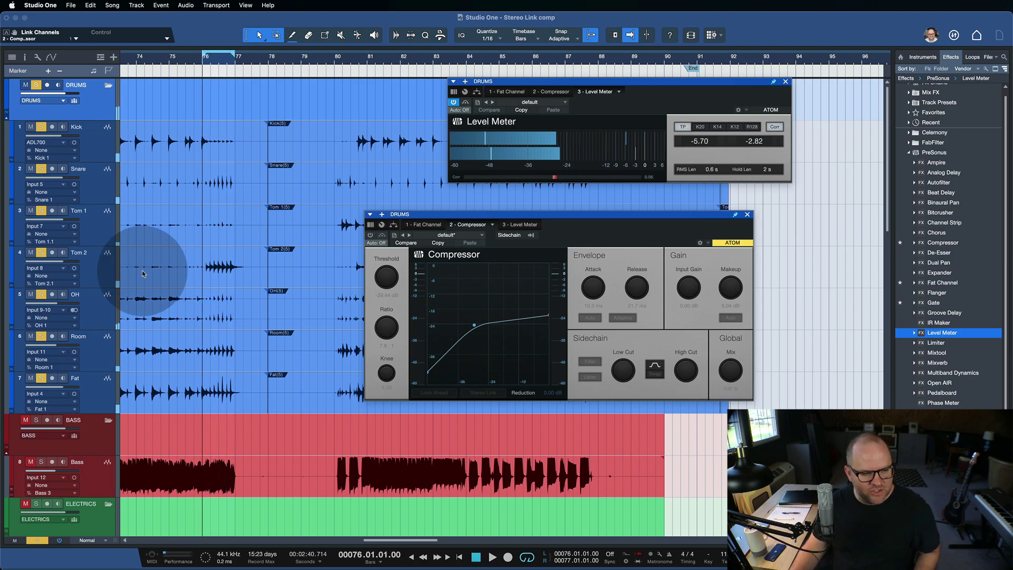
{"action": "left_click", "coordinate": [42, 295]}
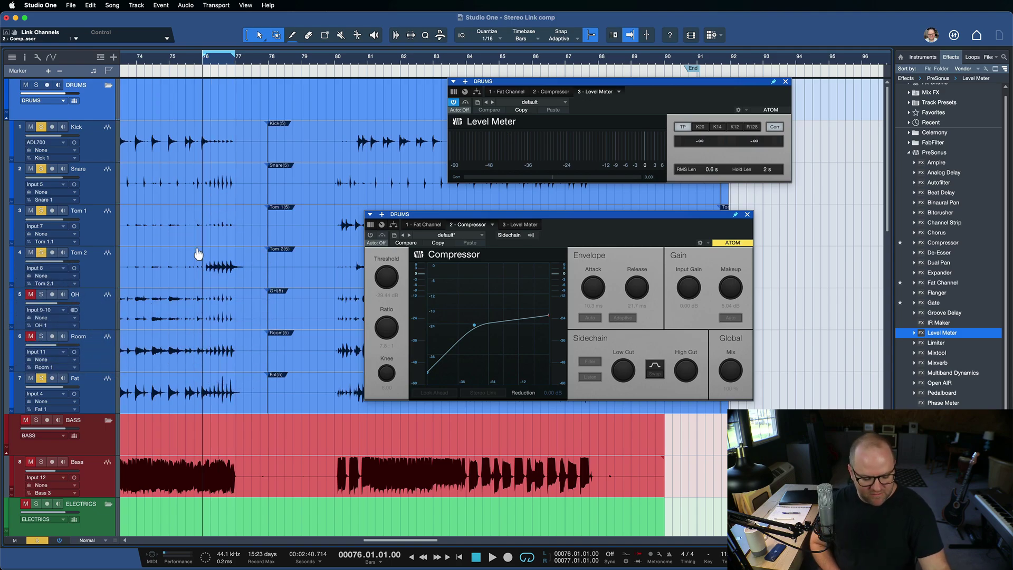
{"action": "key", "text": "space"}
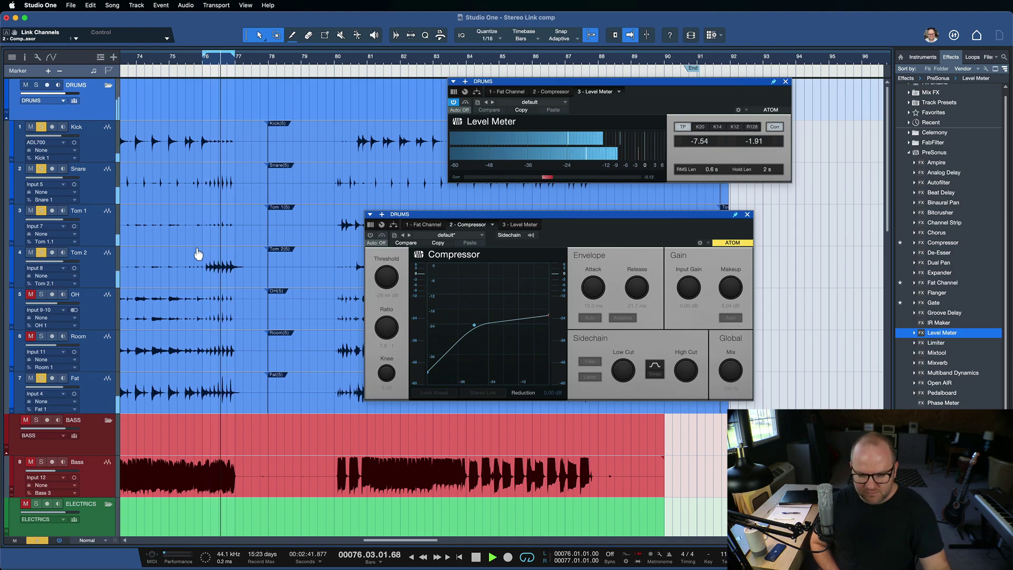
{"action": "key", "text": "space"}
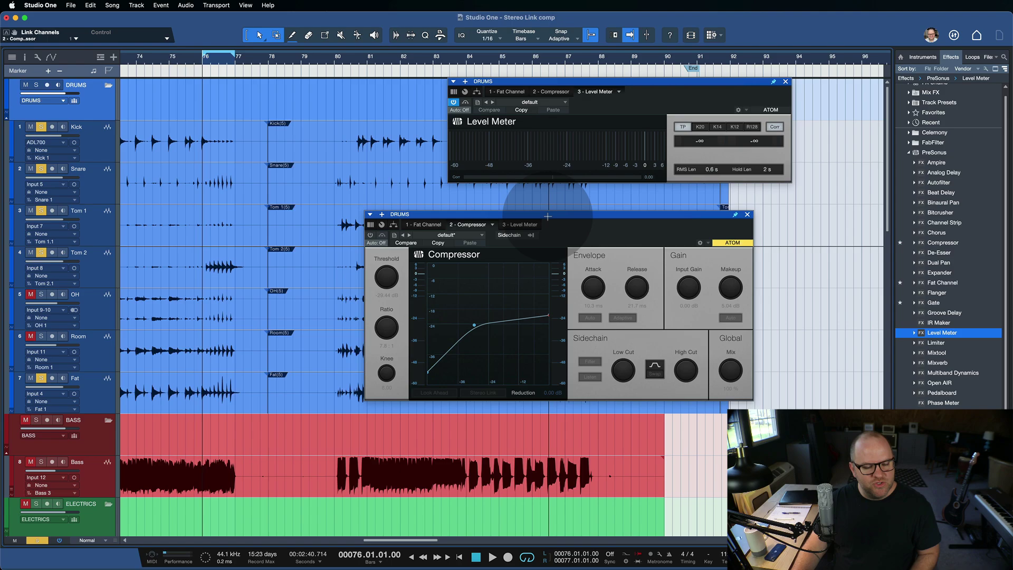
{"action": "left_click_drag", "start_coordinate": [548, 216], "coordinate": [476, 218]}
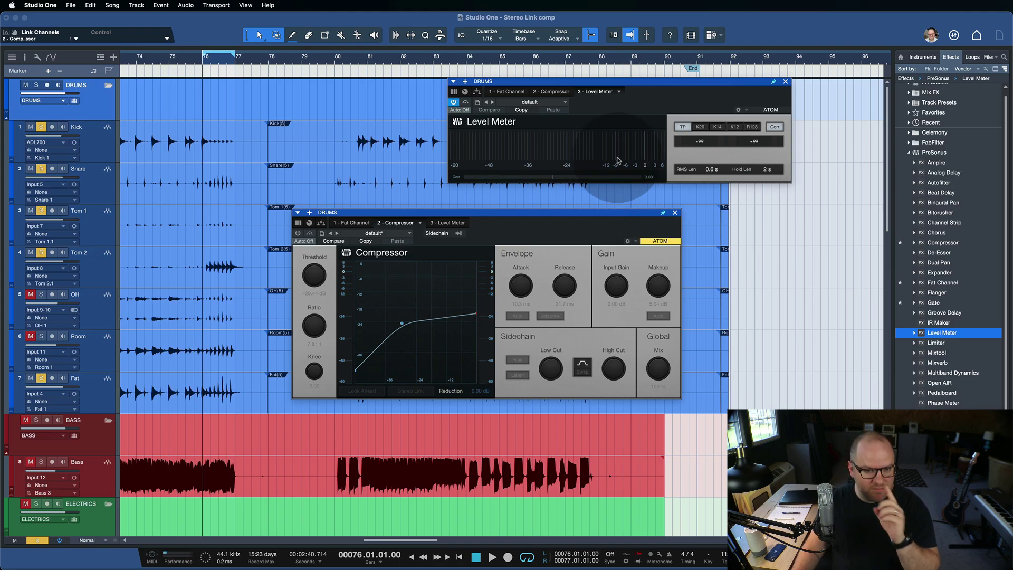
- Resize and reposition the DRUMS Level Meter window, trying taller and then horizontal shapes
{"action": "left_click", "coordinate": [600, 91]}
{"action": "left_click_drag", "start_coordinate": [596, 83], "coordinate": [589, 97]}
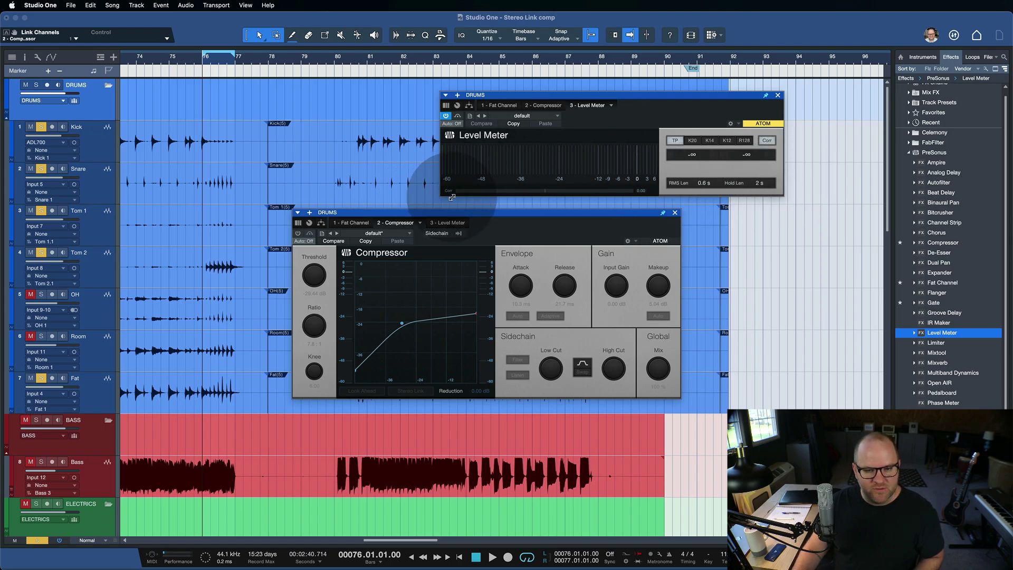
{"action": "left_click_drag", "start_coordinate": [440, 176], "coordinate": [588, 176]}
{"action": "left_click_drag", "start_coordinate": [702, 195], "coordinate": [681, 207]}
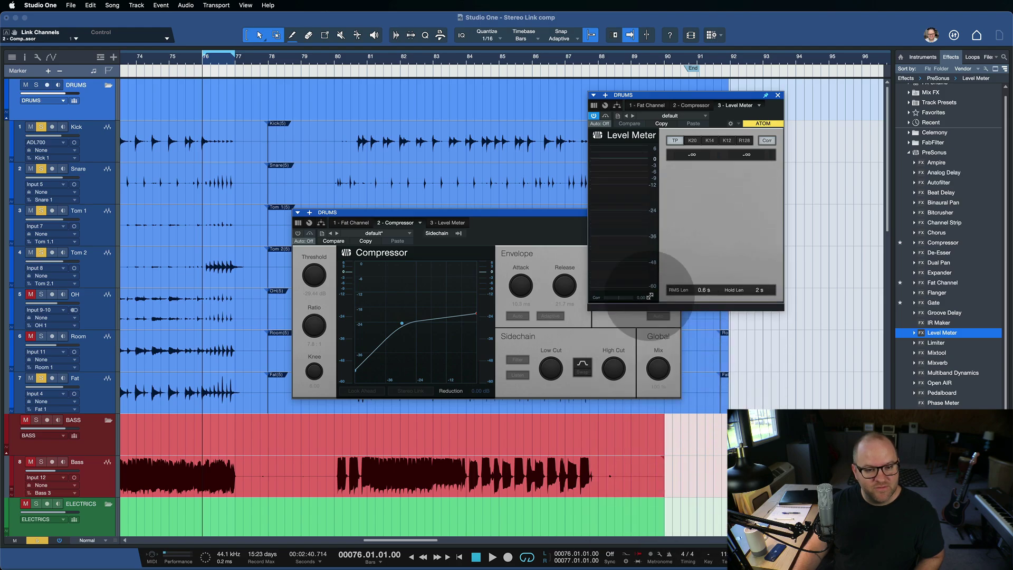
{"action": "mouse_move", "coordinate": [589, 207]}
{"action": "left_mouse_down"}
{"action": "mouse_move", "coordinate": [192, 204]}
{"action": "mouse_move", "coordinate": [616, 209]}
{"action": "mouse_move", "coordinate": [170, 194]}
{"action": "mouse_move", "coordinate": [272, 222]}
{"action": "mouse_move", "coordinate": [589, 215]}
{"action": "left_mouse_up"}
{"action": "left_click_drag", "start_coordinate": [784, 215], "coordinate": [795, 250]}
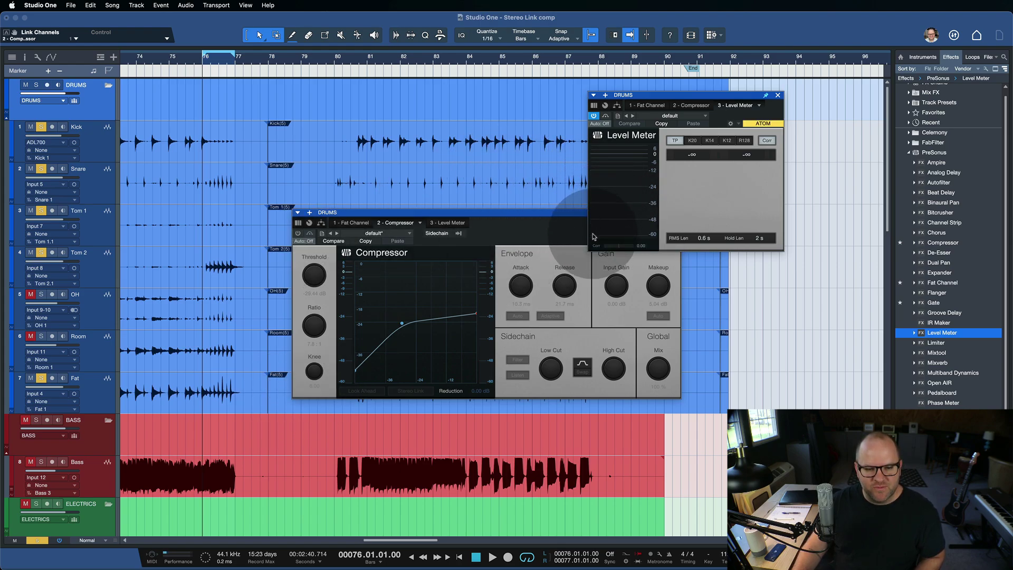
{"action": "left_click_drag", "start_coordinate": [591, 237], "coordinate": [75, 137]}
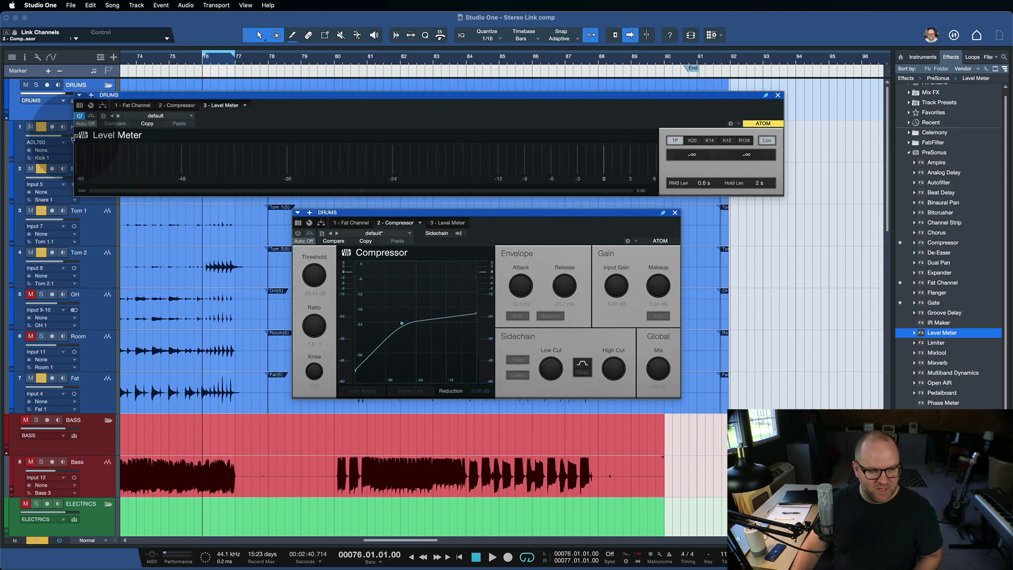
- Play the drums and settle the Level Meter as a tall narrow meter, reading −7.54/−1.91
{"action": "key", "text": "space"}
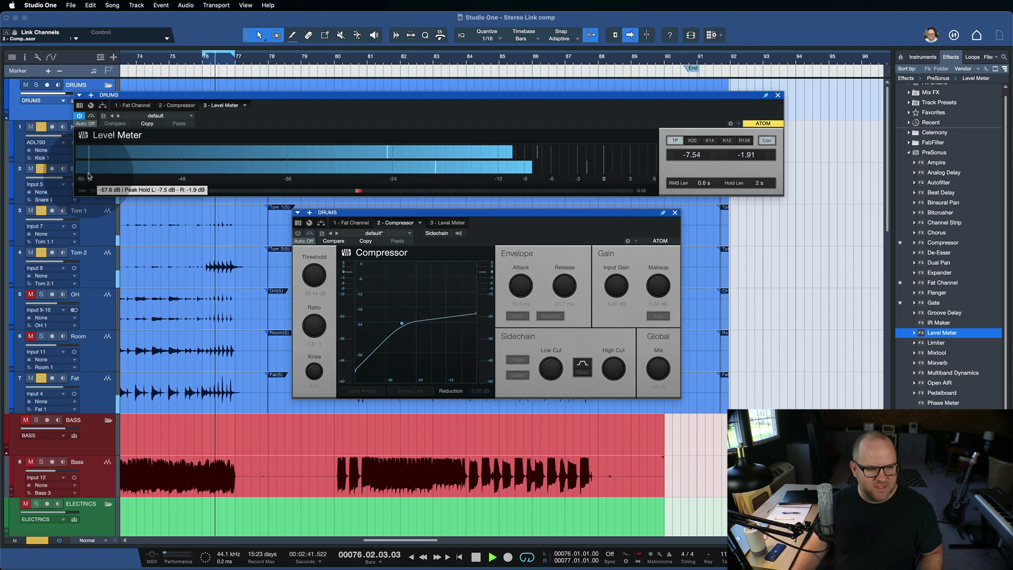
{"action": "left_click_drag", "start_coordinate": [74, 195], "coordinate": [588, 563]}
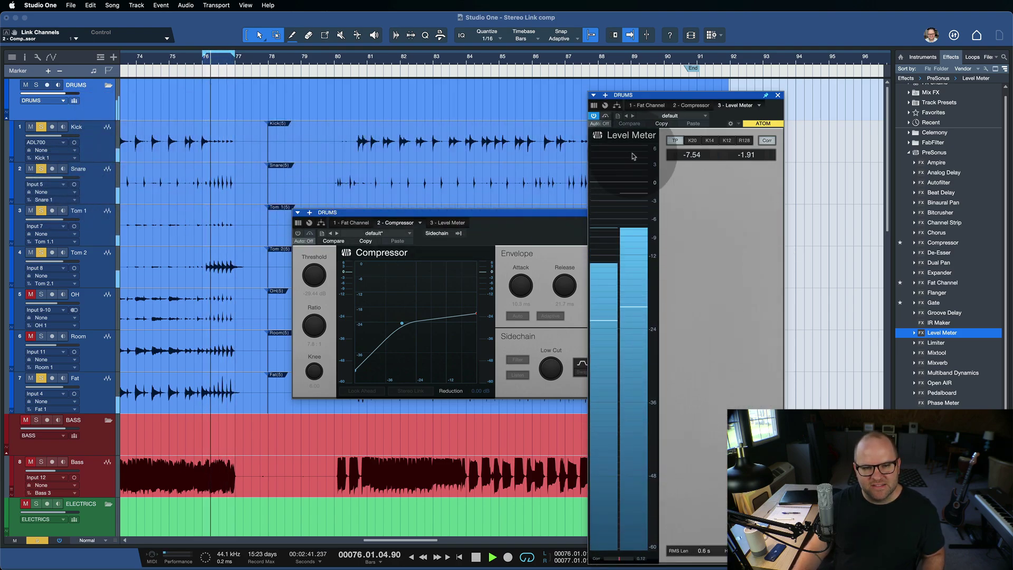
{"action": "left_click_drag", "start_coordinate": [651, 95], "coordinate": [1006, 8]}
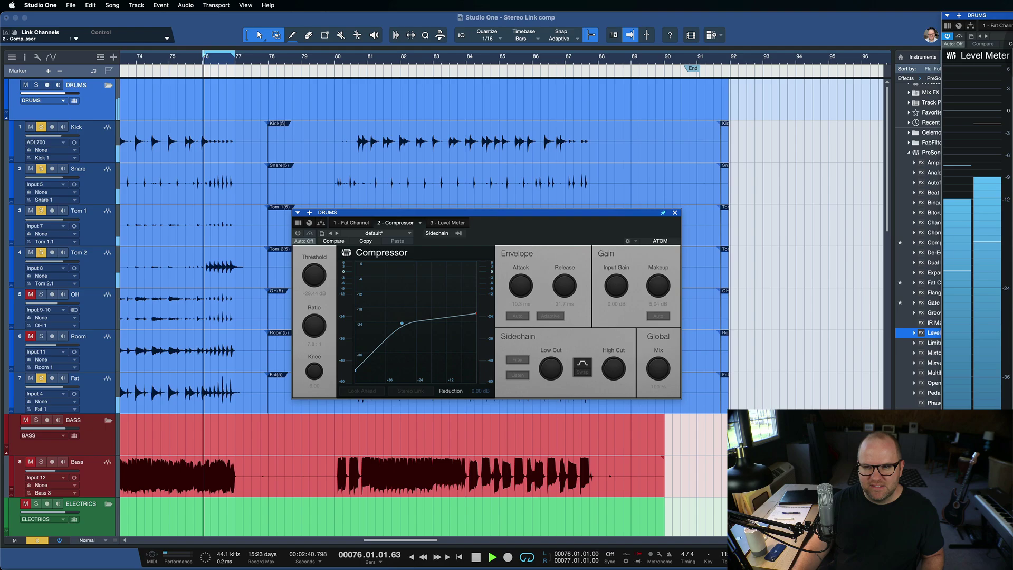
{"action": "left_click", "coordinate": [1004, 107]}
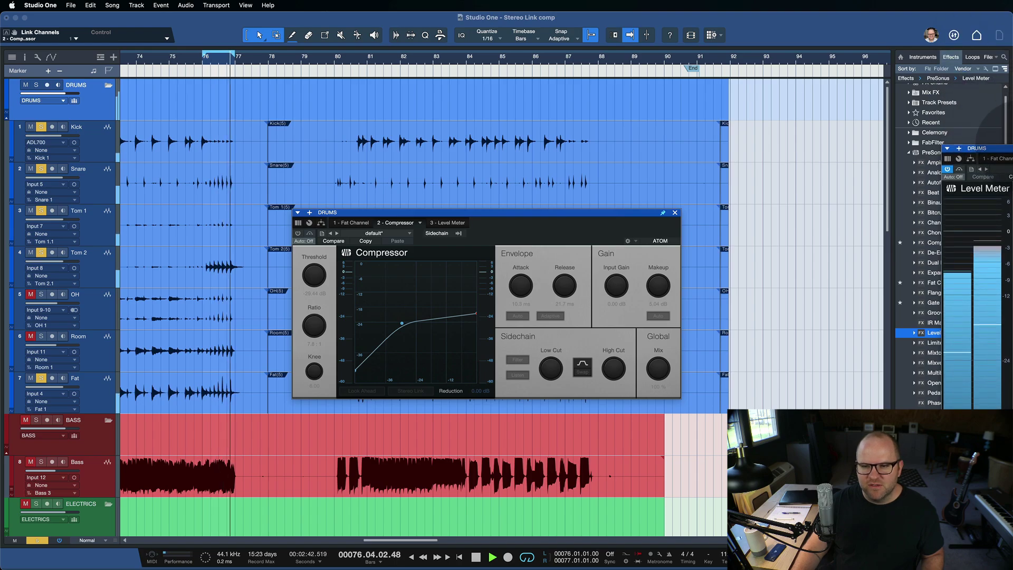
{"action": "left_click_drag", "start_coordinate": [1003, 15], "coordinate": [739, 43]}
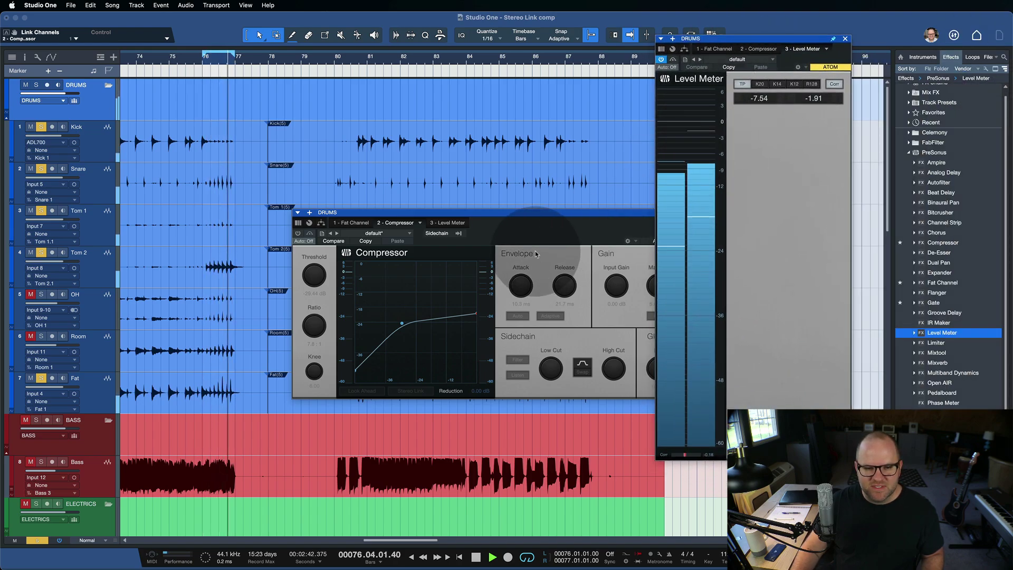
- Shift the Compressor window further left and re-enable the drum bus Compressor
{"action": "left_click_drag", "start_coordinate": [537, 216], "coordinate": [475, 215]}
{"action": "left_click", "coordinate": [199, 136]}
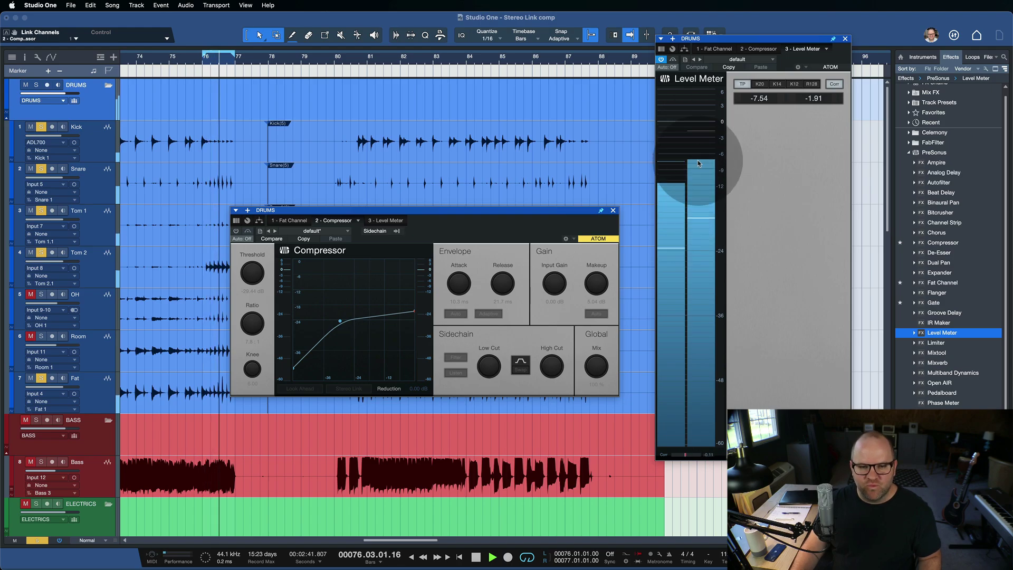
{"action": "mouse_move", "coordinate": [672, 152]}
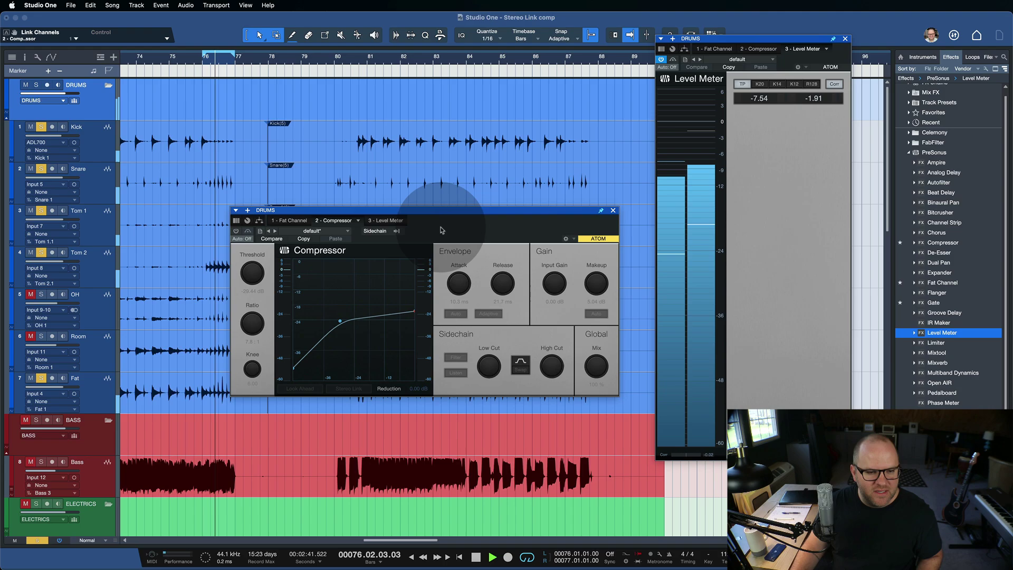
{"action": "left_click", "coordinate": [235, 230]}
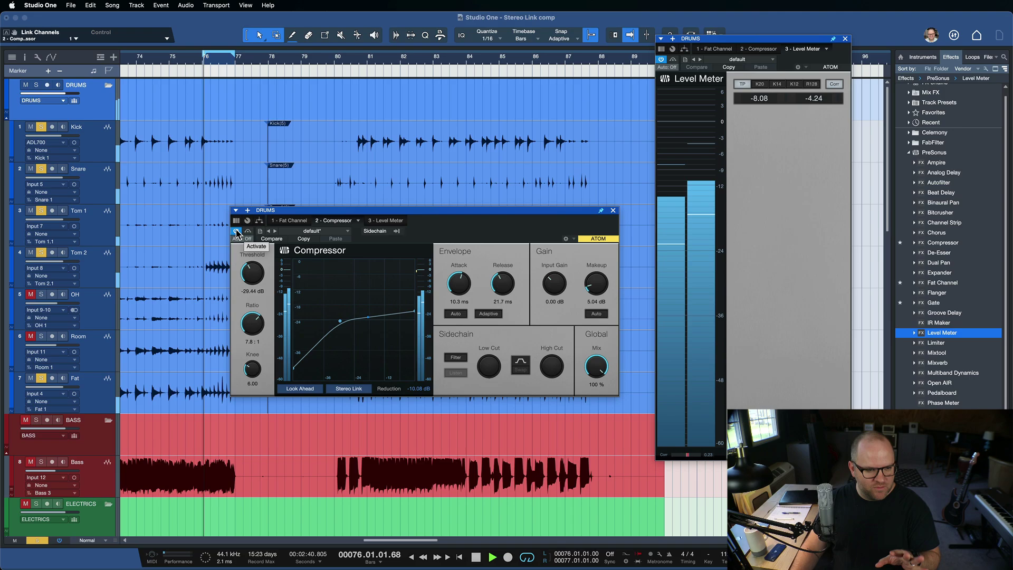
- A/B the Compressor's bypass during playback, stop at bar 76, and leave the Compressor active
{"action": "left_click", "coordinate": [236, 232]}
{"action": "left_click", "coordinate": [236, 231]}
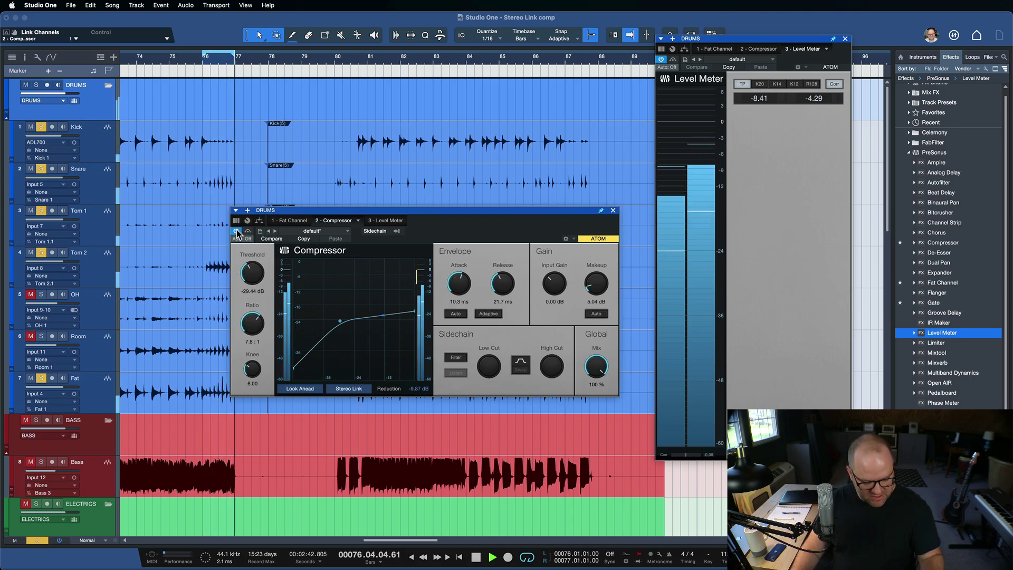
{"action": "left_click", "coordinate": [236, 231]}
{"action": "left_click", "coordinate": [237, 231]}
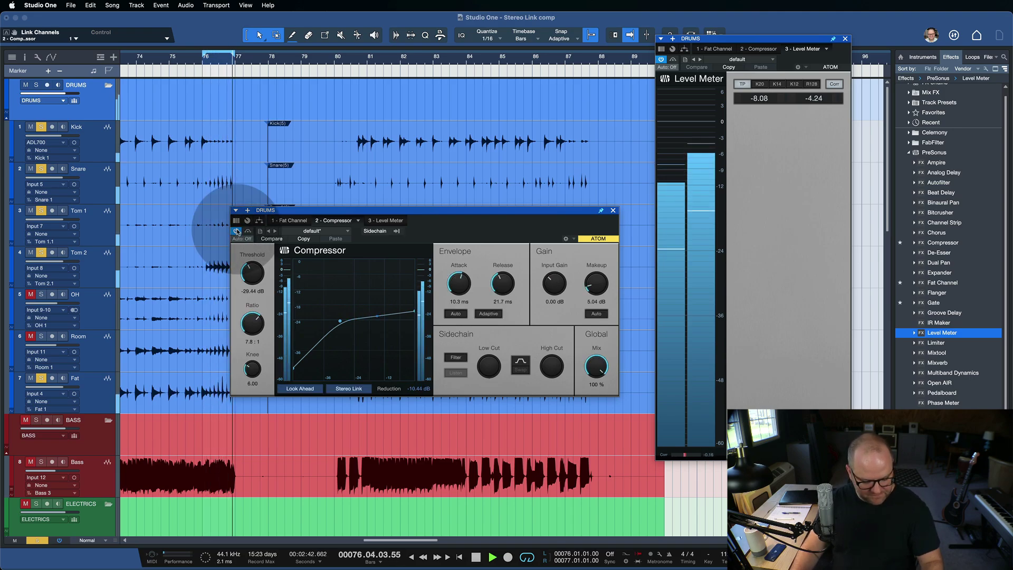
{"action": "left_click", "coordinate": [236, 232]}
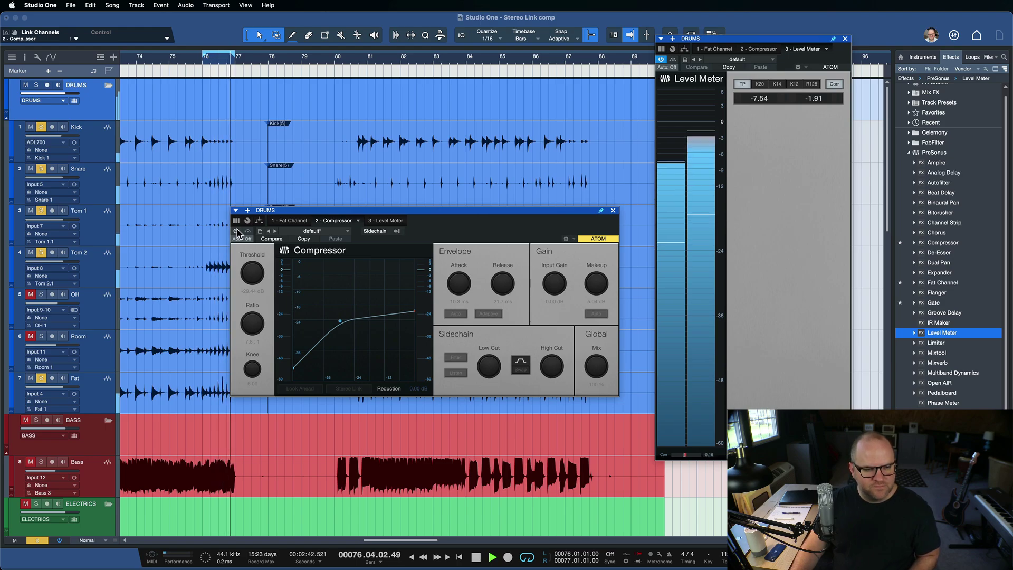
{"action": "left_click", "coordinate": [237, 231]}
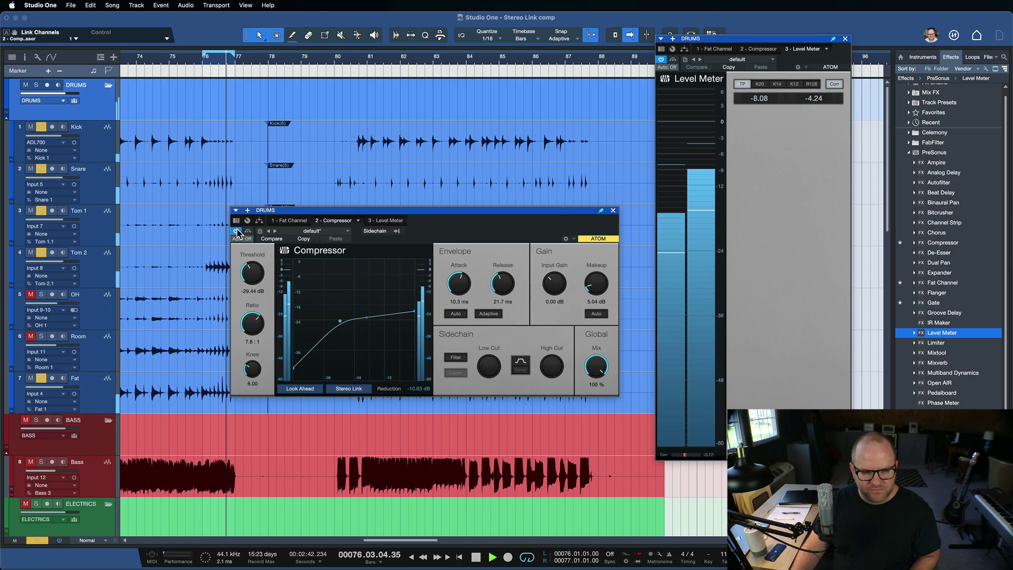
{"action": "left_click", "coordinate": [237, 232]}
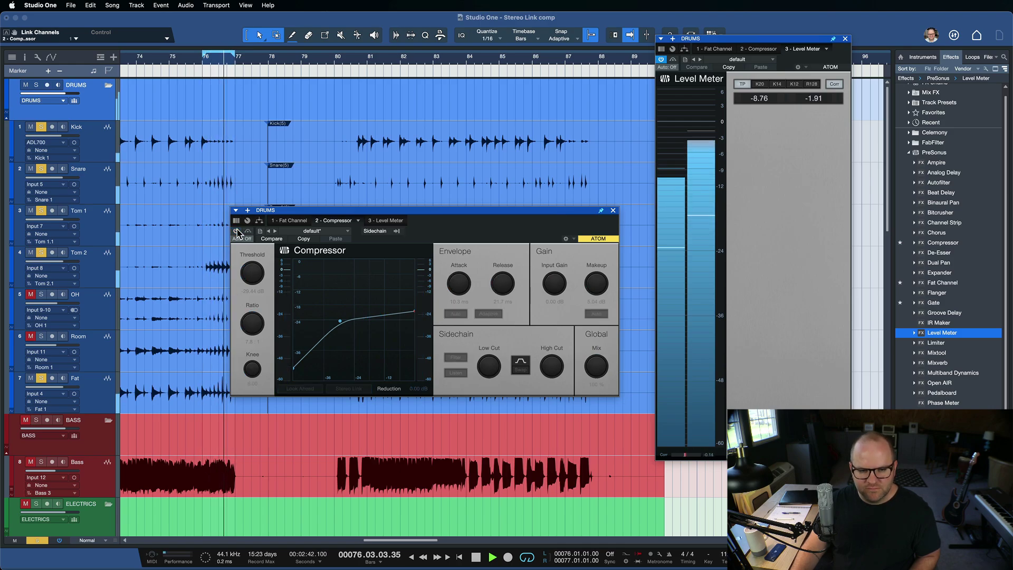
{"action": "left_click", "coordinate": [237, 232]}
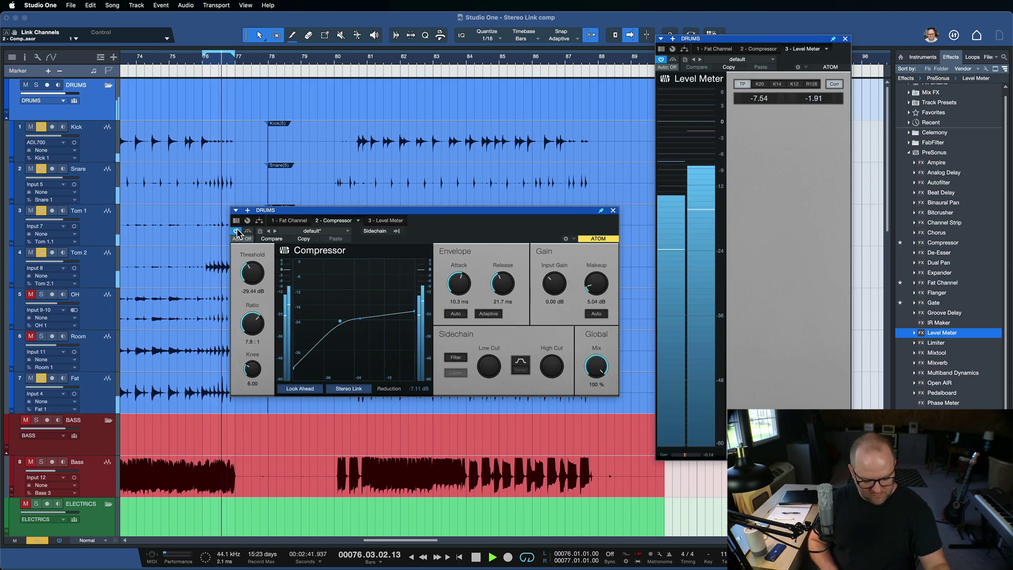
{"action": "key", "text": "space"}
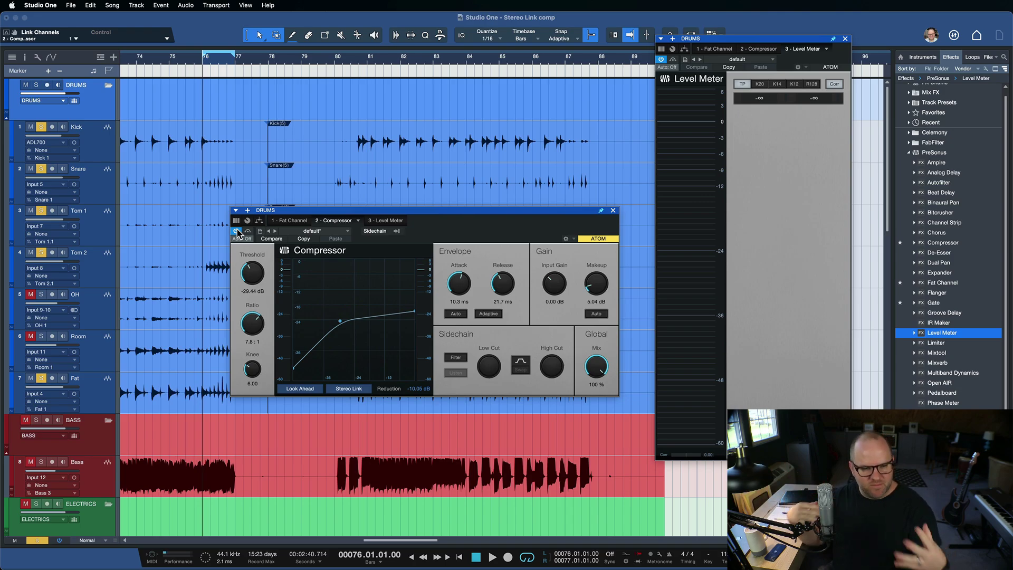
{"action": "left_click", "coordinate": [238, 232]}
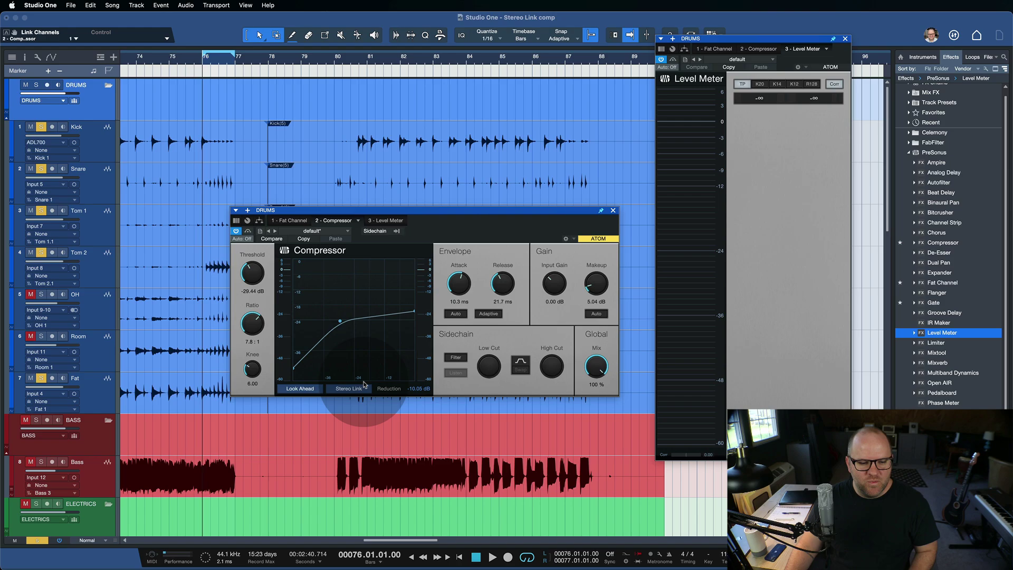
- Enable the Compressor's Stereo Link, then toggle it off and on again to leave it linked
{"action": "left_click", "coordinate": [349, 389]}
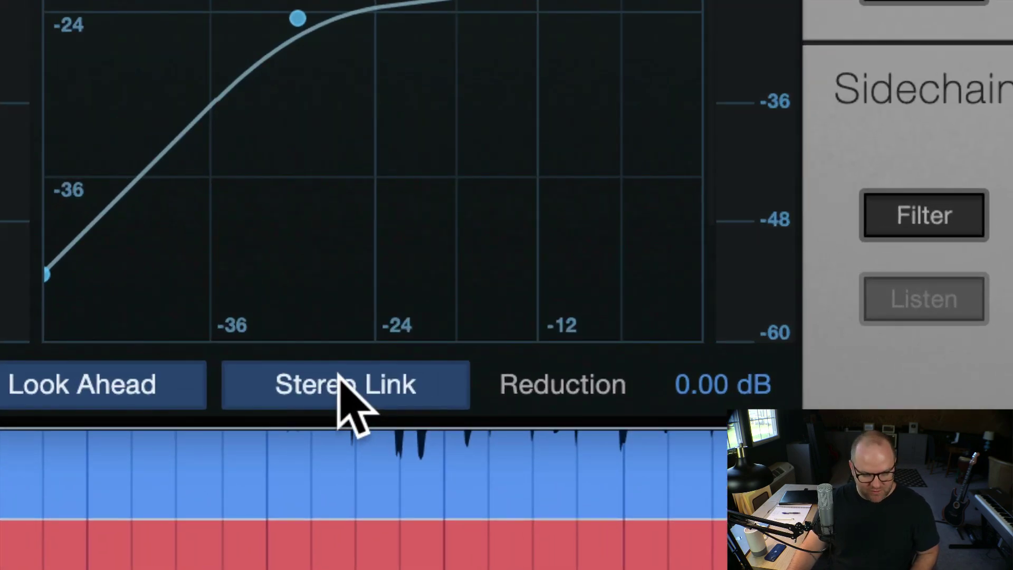
{"action": "left_click", "coordinate": [329, 382]}
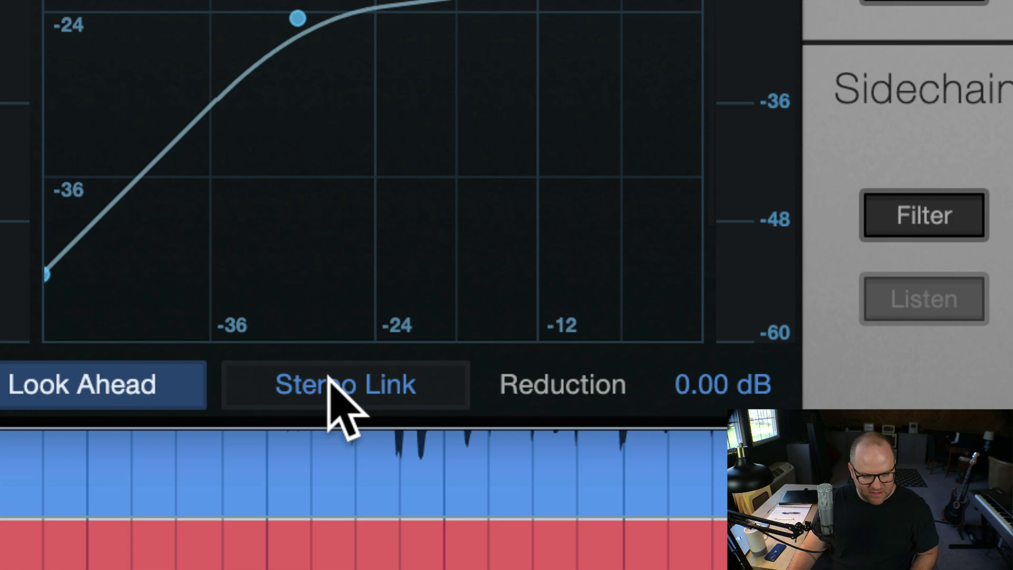
{"action": "left_click", "coordinate": [329, 381]}
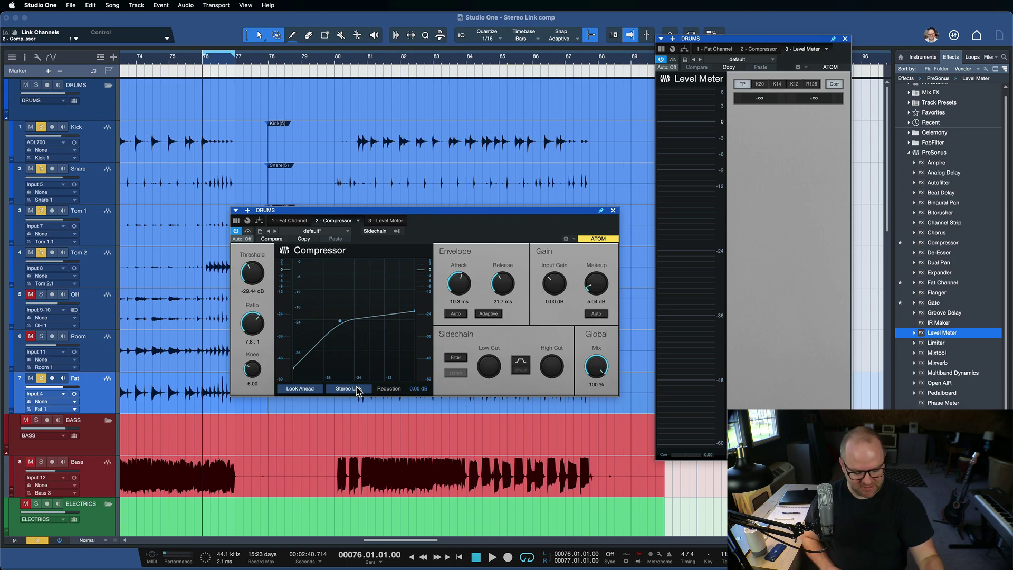
- Play the drum bus and A/B Stereo Link against the Level Meter, ending with it linked
{"action": "key", "text": "space"}
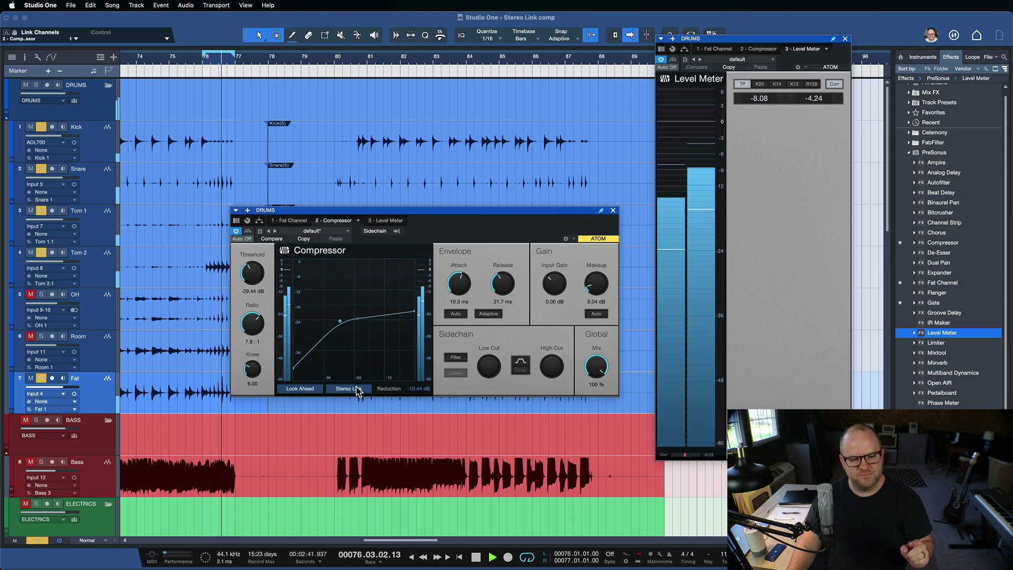
{"action": "left_click", "coordinate": [349, 388]}
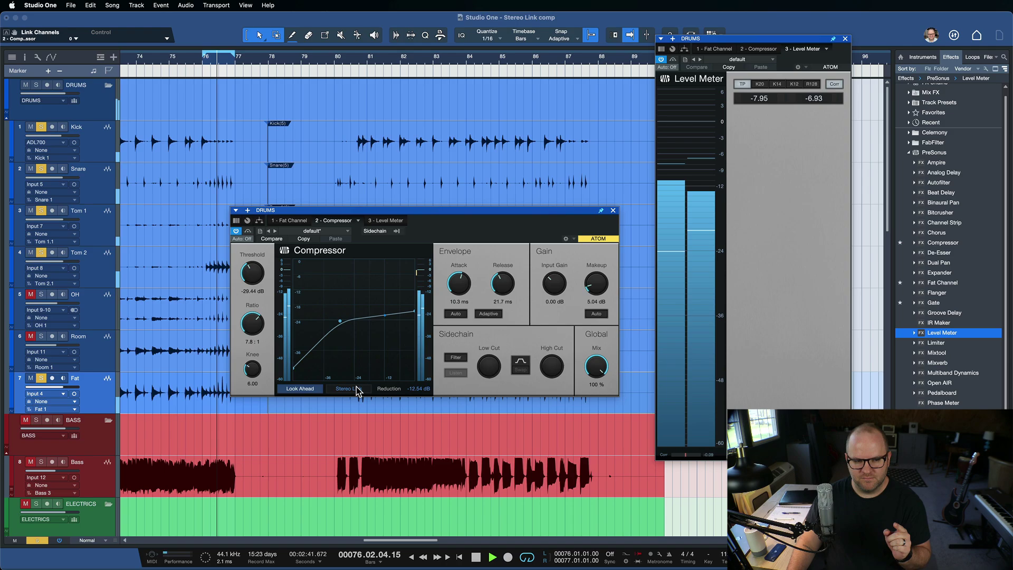
{"action": "left_click", "coordinate": [356, 389]}
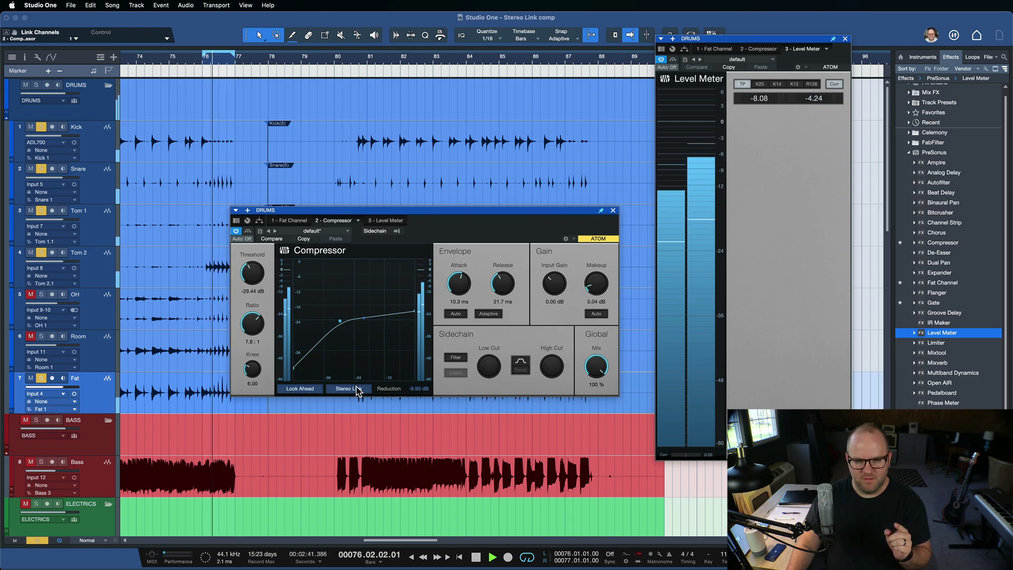
{"action": "left_click", "coordinate": [357, 389]}
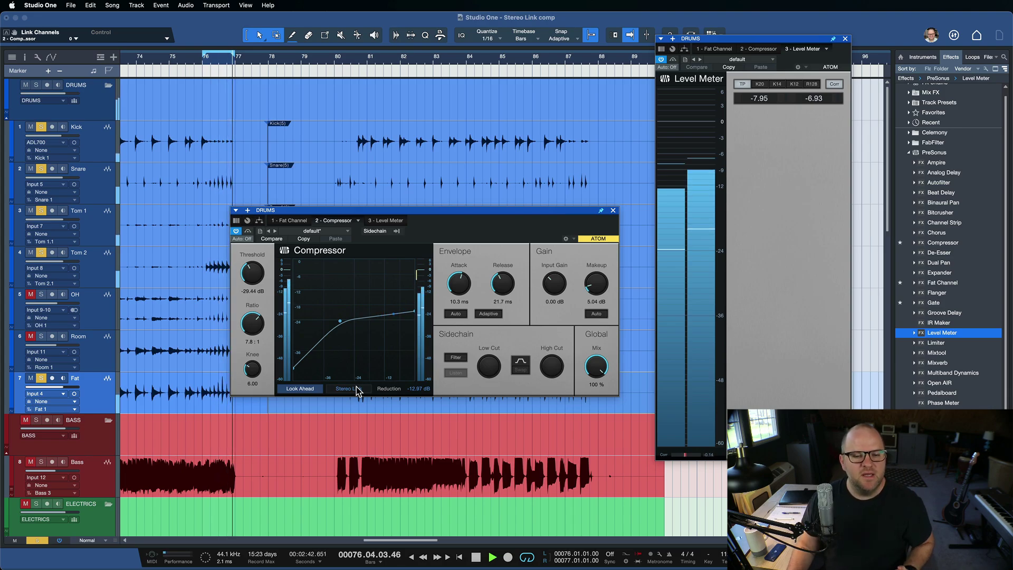
{"action": "left_click", "coordinate": [727, 231]}
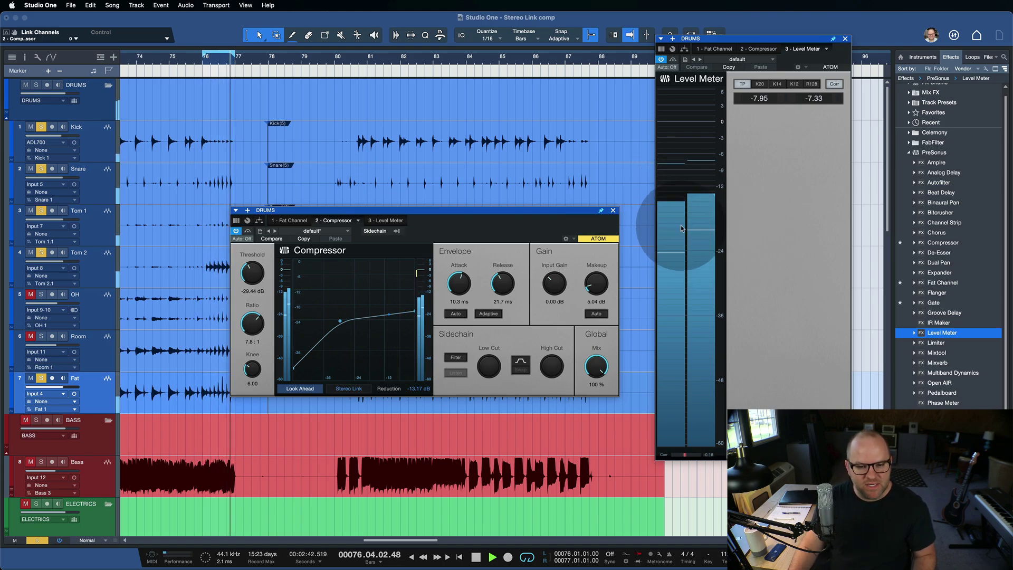
{"action": "left_click", "coordinate": [349, 389]}
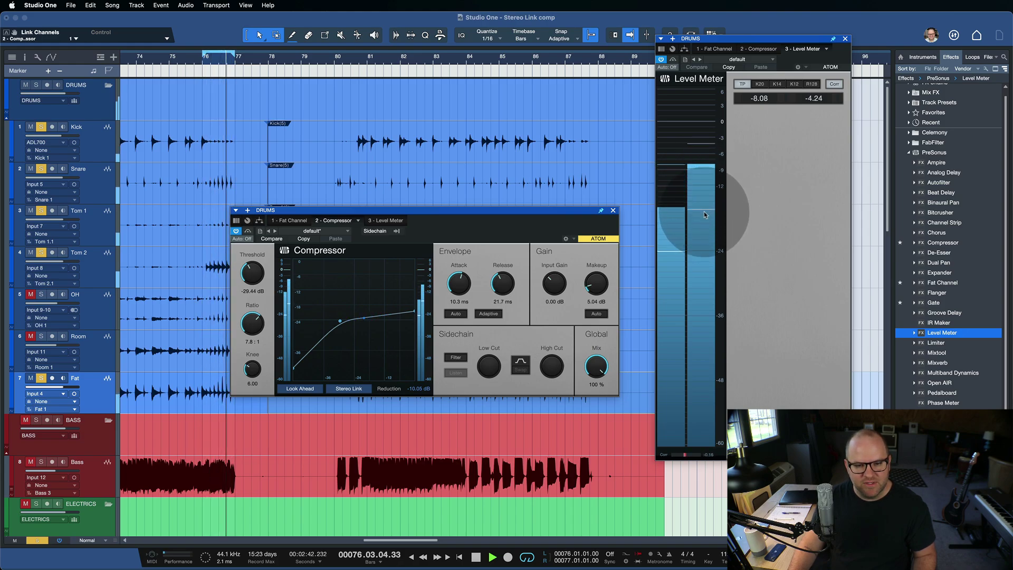
{"action": "left_click", "coordinate": [348, 389]}
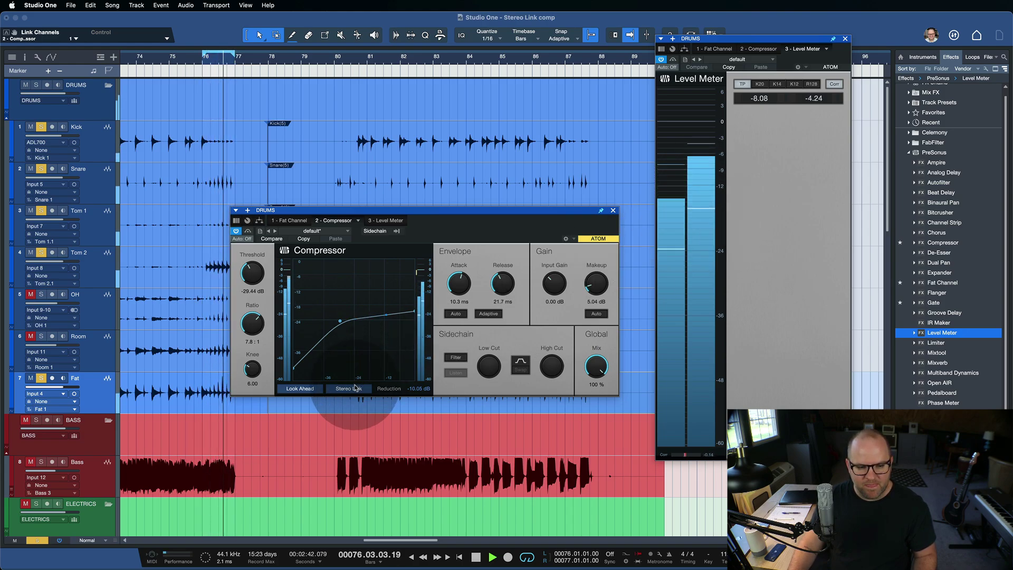
{"action": "left_click", "coordinate": [650, 241]}
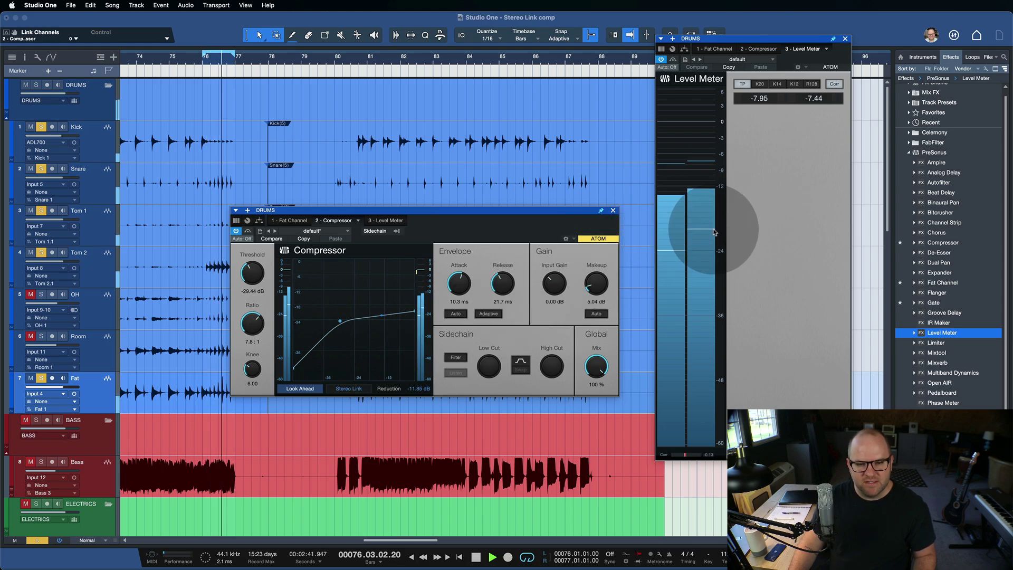
{"action": "left_click", "coordinate": [395, 396]}
{"action": "left_click", "coordinate": [344, 389]}
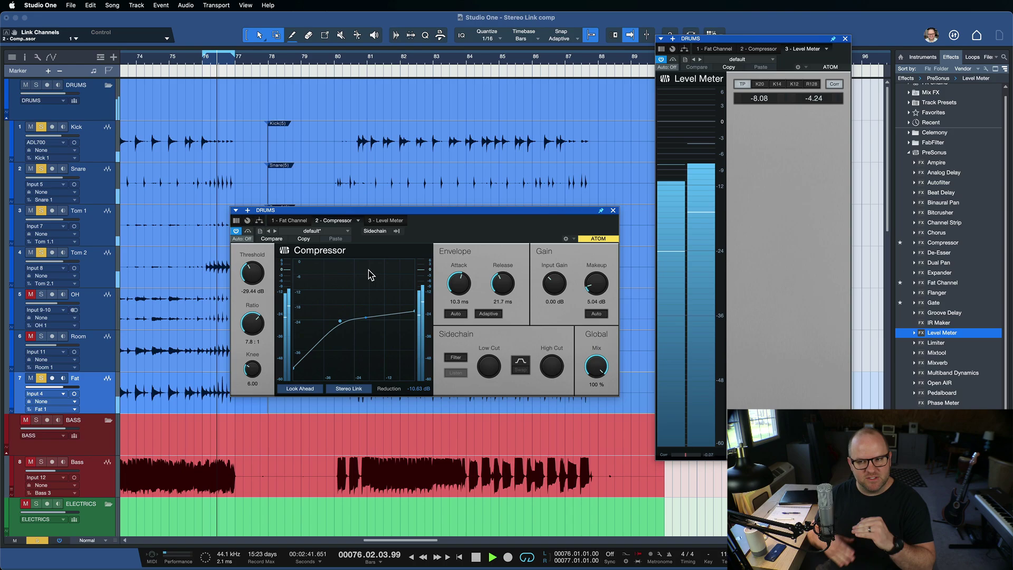
- Stop playback so it returns to bar 76
{"action": "key", "text": "space"}
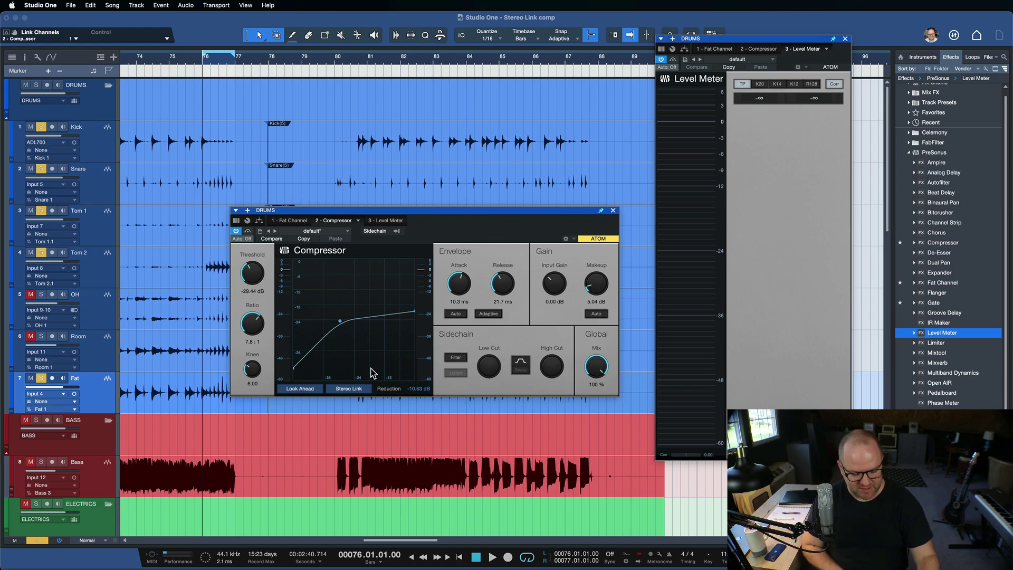
- Play the drums, compare Stereo Link off and on, leave it linked, and stop at bar 76
{"action": "key", "text": "space"}
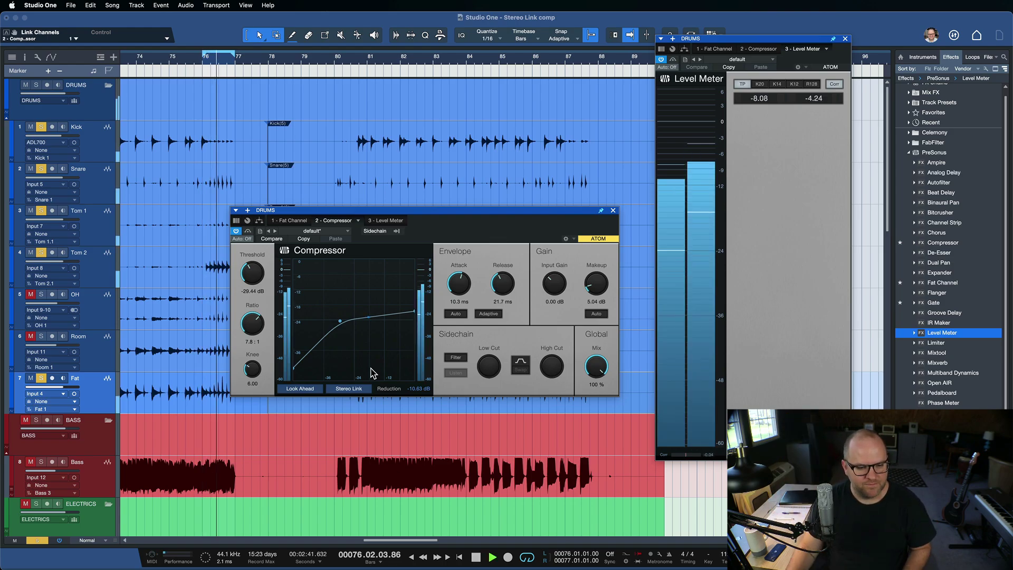
{"action": "left_click", "coordinate": [351, 389]}
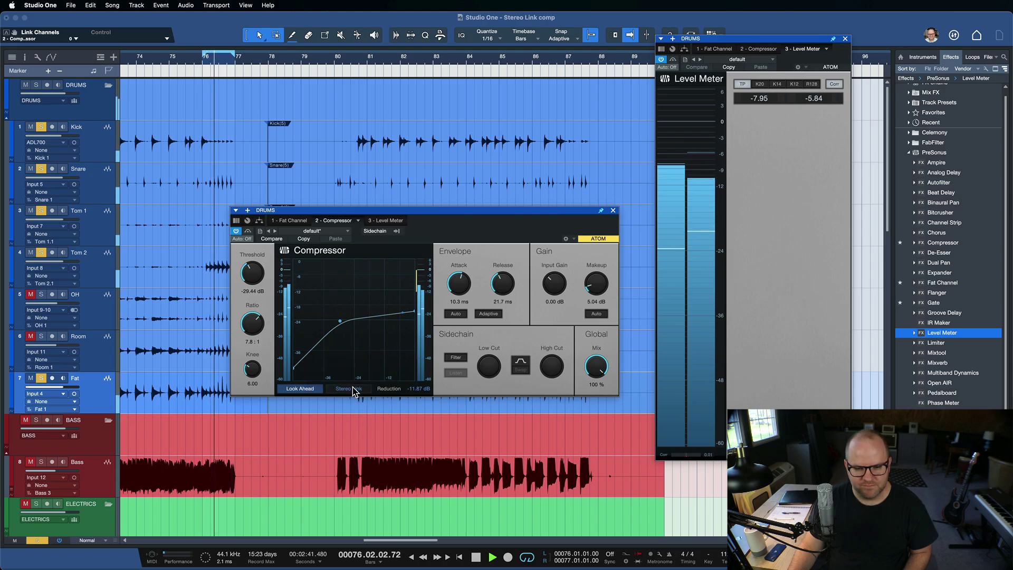
{"action": "left_click", "coordinate": [349, 389]}
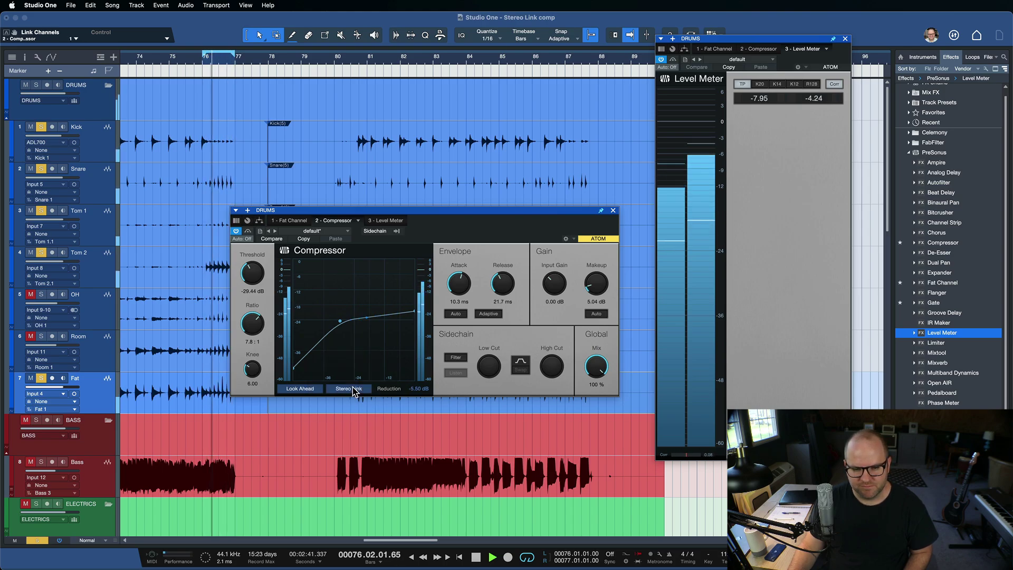
{"action": "left_click", "coordinate": [352, 389]}
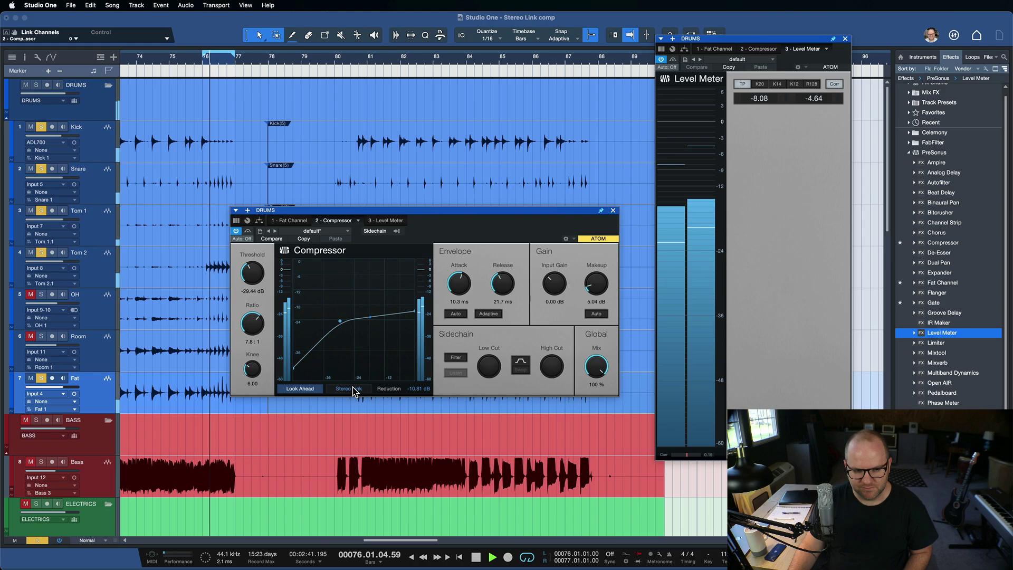
{"action": "left_click", "coordinate": [352, 389]}
{"action": "key", "text": "space"}
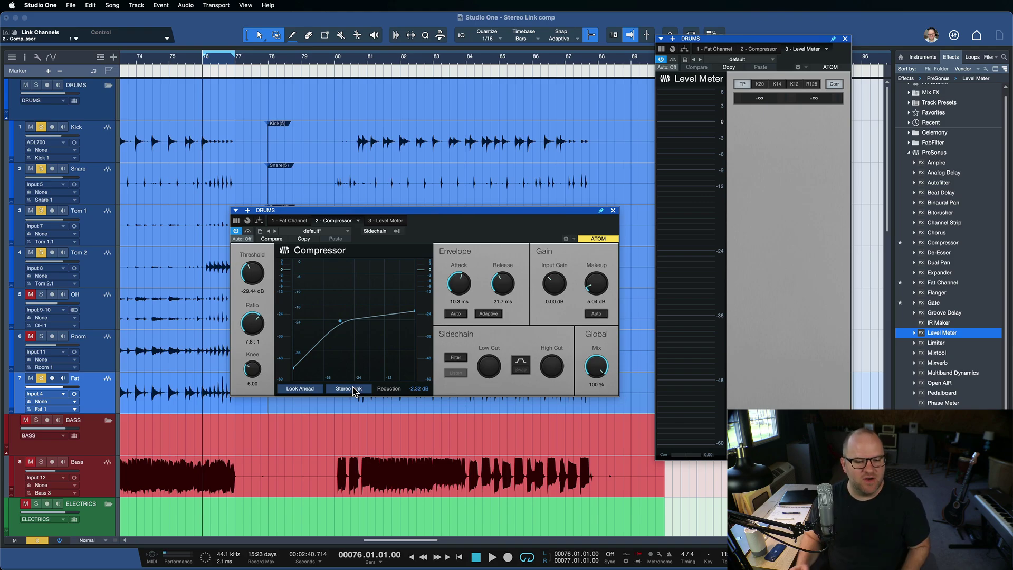
- Turn the Compressor's Stereo Link on, flip to Fat Channel and back, then switch Stereo Link off
{"action": "left_click", "coordinate": [350, 389]}
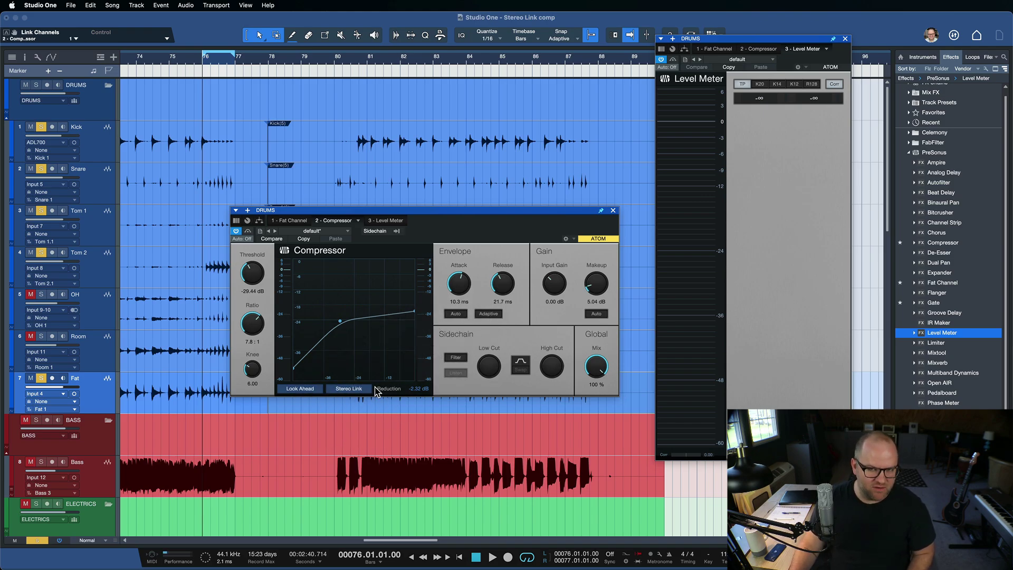
{"action": "left_click", "coordinate": [375, 390]}
{"action": "left_click", "coordinate": [371, 386]}
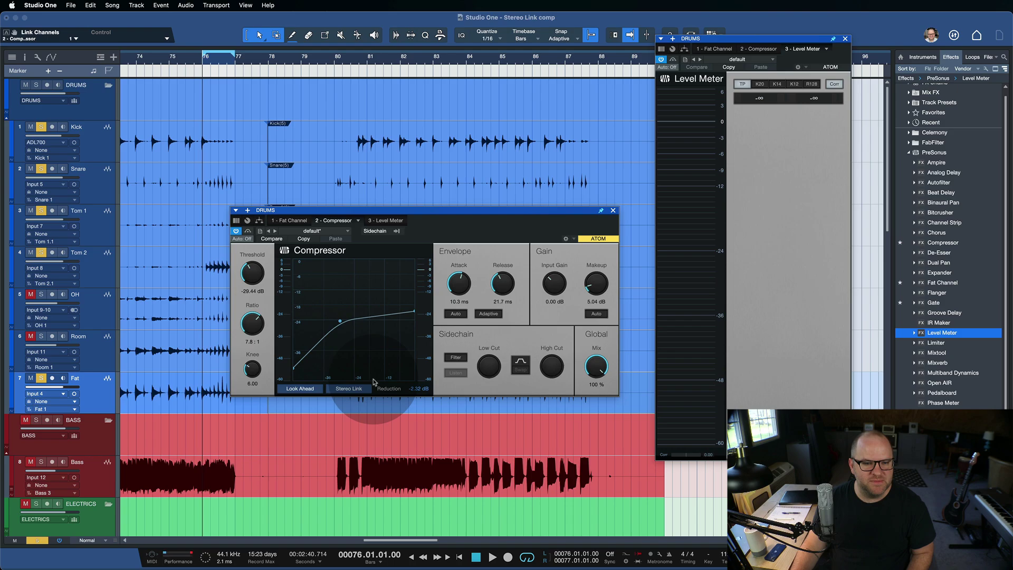
{"action": "left_click", "coordinate": [350, 390]}
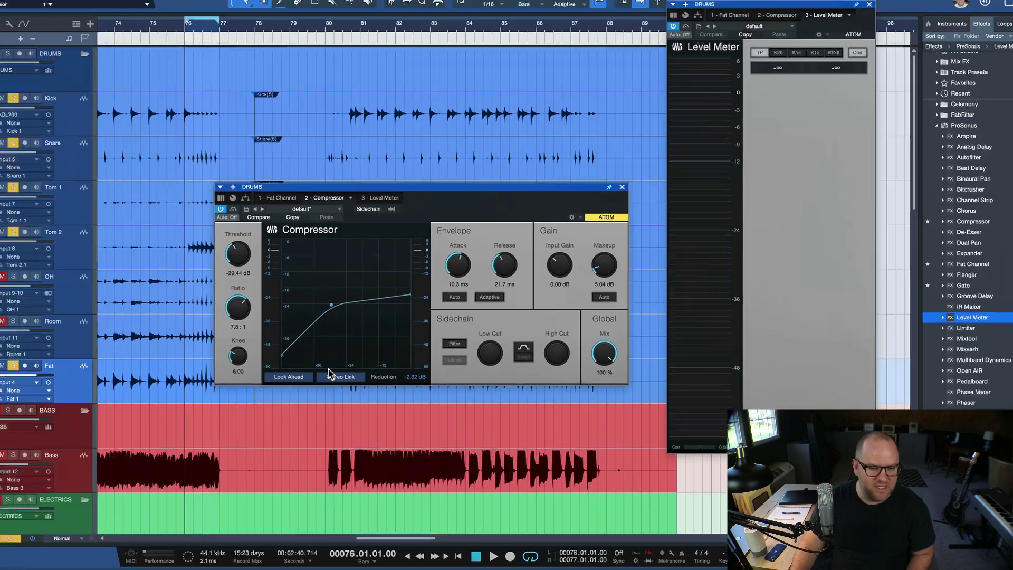
{"action": "left_click", "coordinate": [337, 381]}
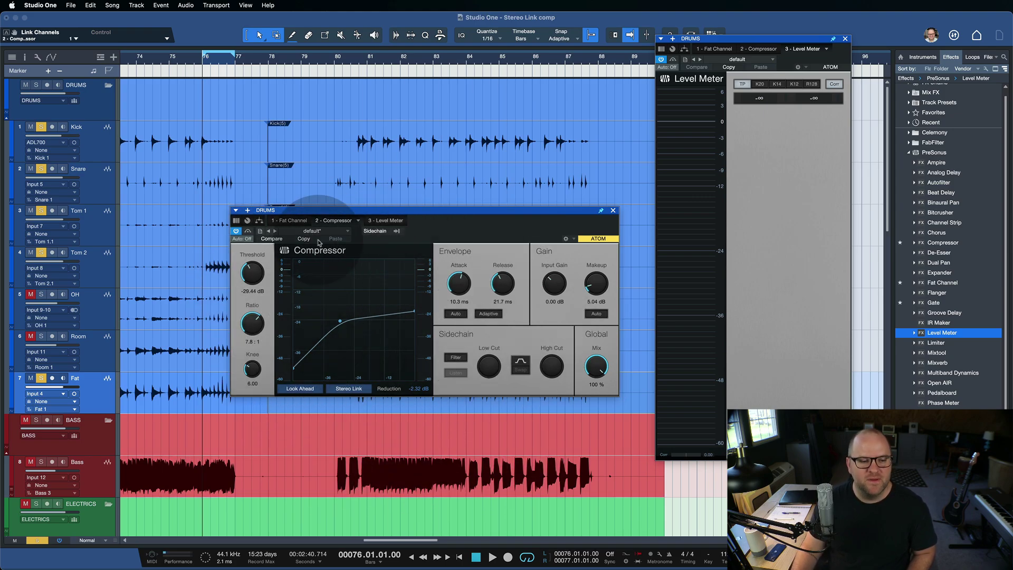
- Switch briefly to Fat Channel, return to the Compressor, and move its window up-left over the arrangement
{"action": "left_click", "coordinate": [298, 223]}
{"action": "left_click", "coordinate": [336, 221]}
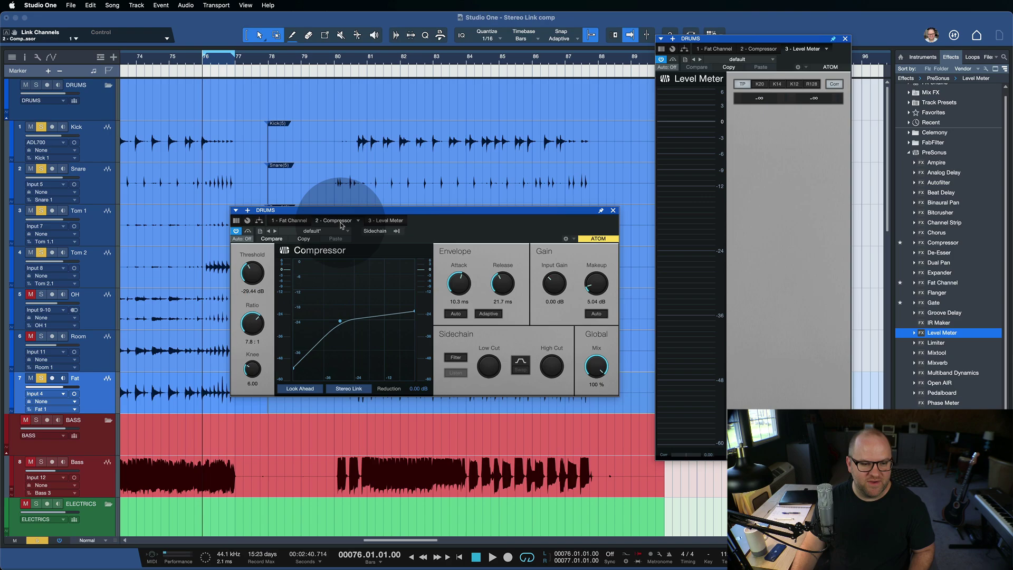
{"action": "left_click_drag", "start_coordinate": [398, 214], "coordinate": [363, 189]}
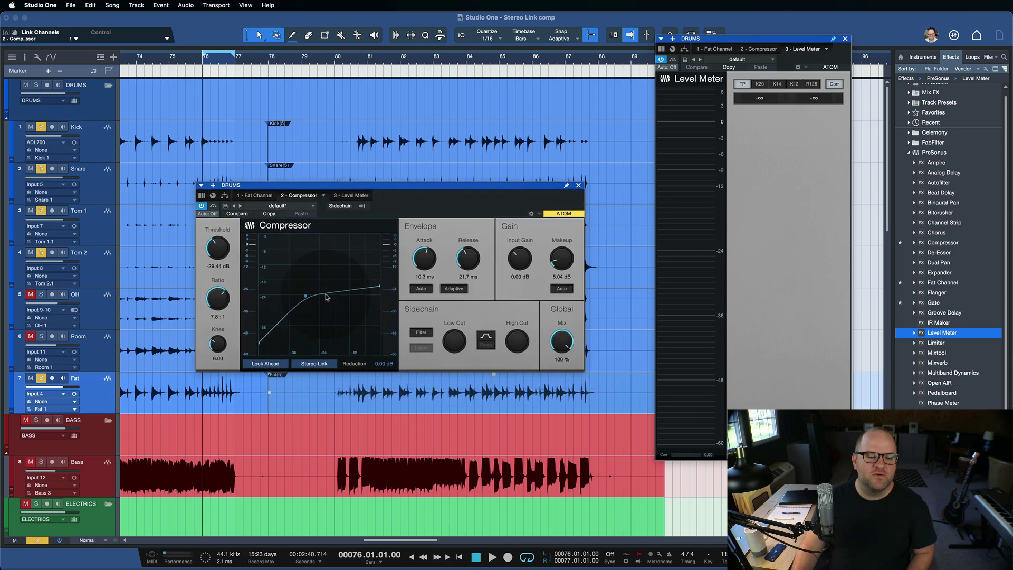